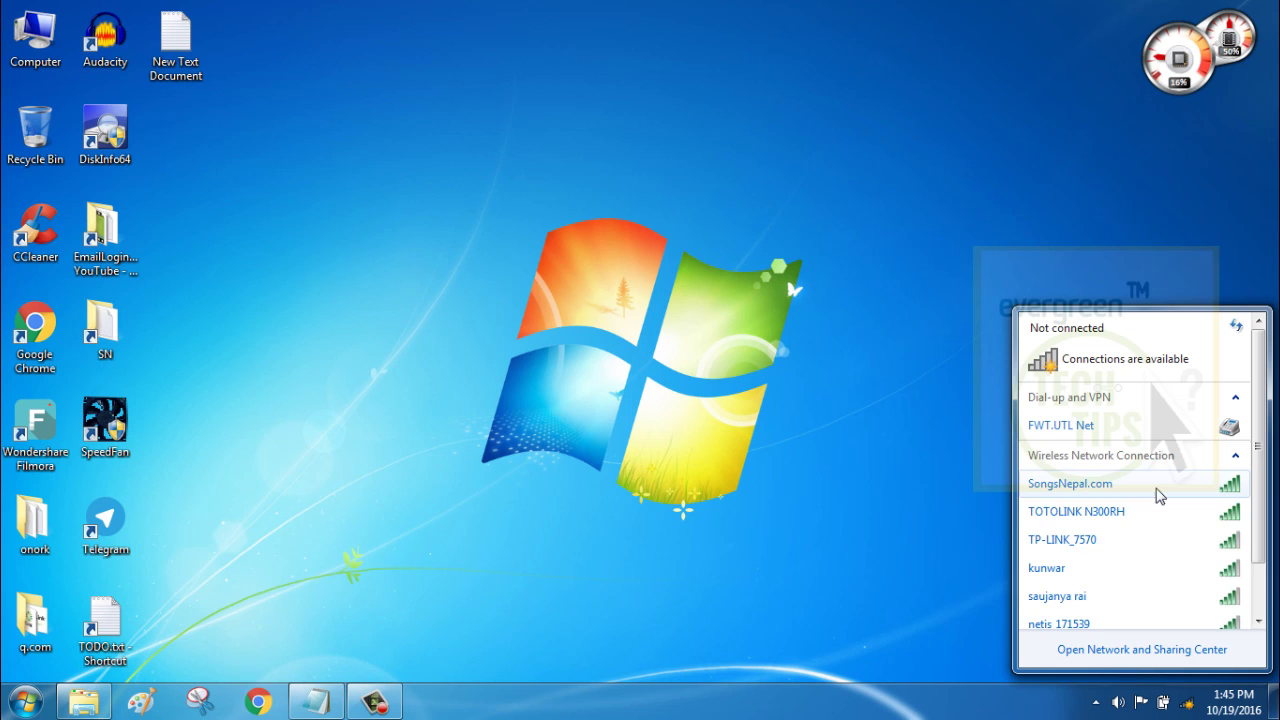
# Step: Try to connect to the SongsNepal.com wireless network and start troubleshooting the connection problem
pyautogui.click(1160, 488)
pyautogui.click(1200, 509)
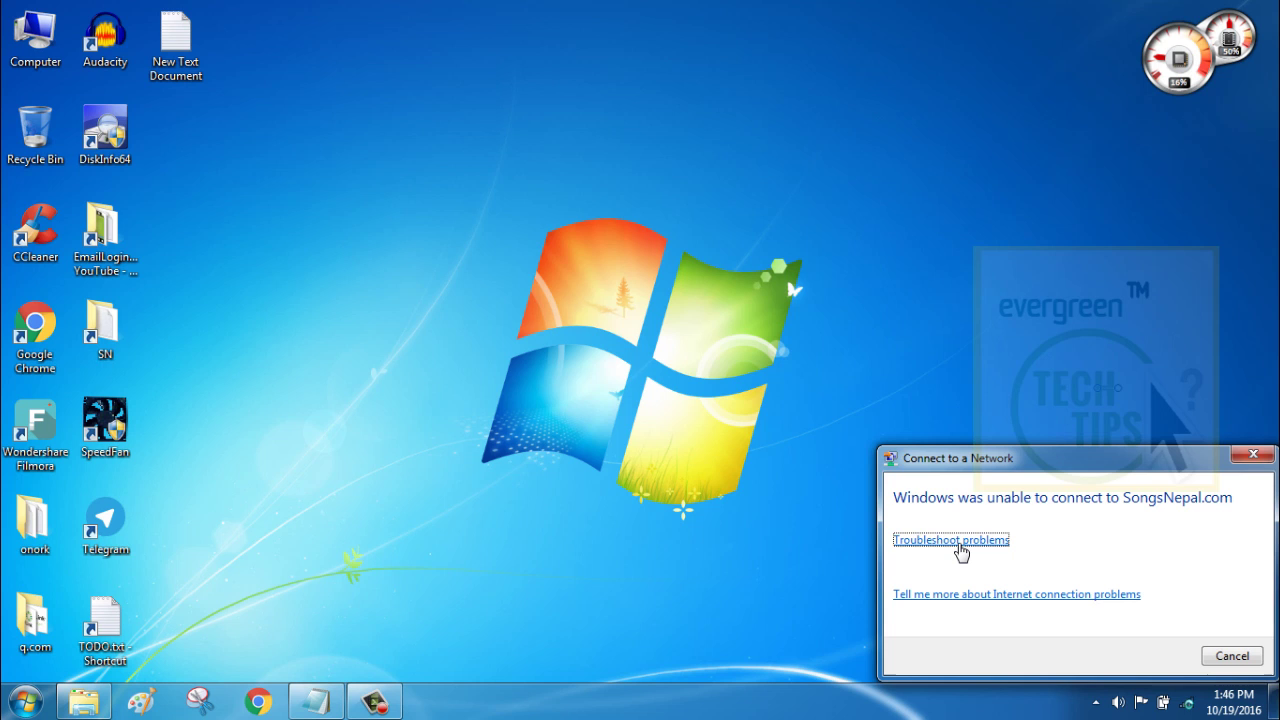
pyautogui.click(958, 546)
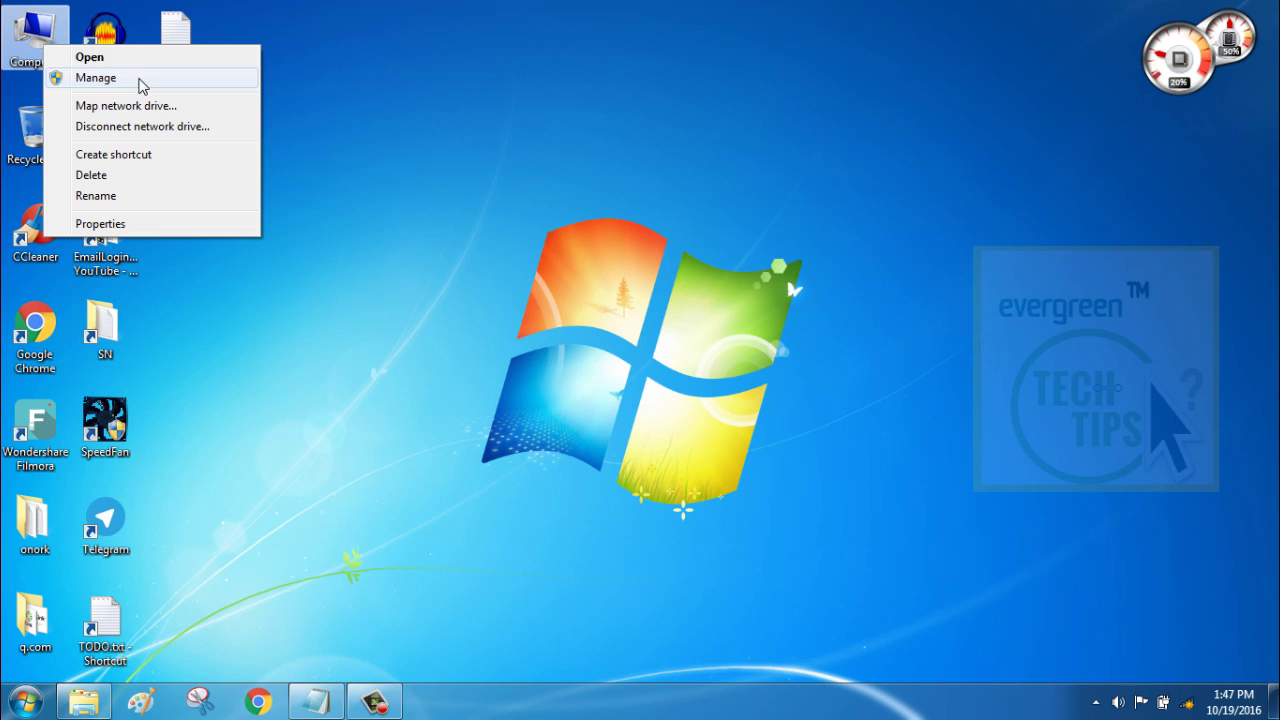
# Step: Open Device Manager within Computer Management and expand the network adapters
pyautogui.click(139, 79)
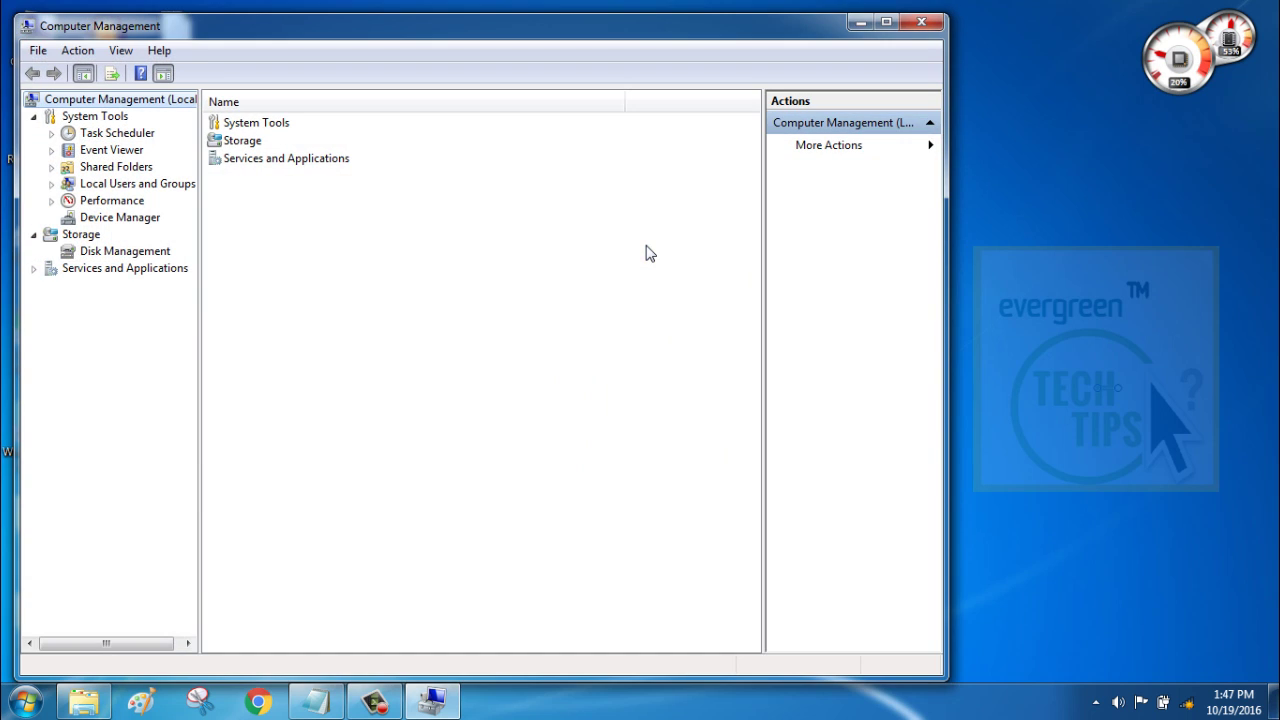
pyautogui.click(120, 217)
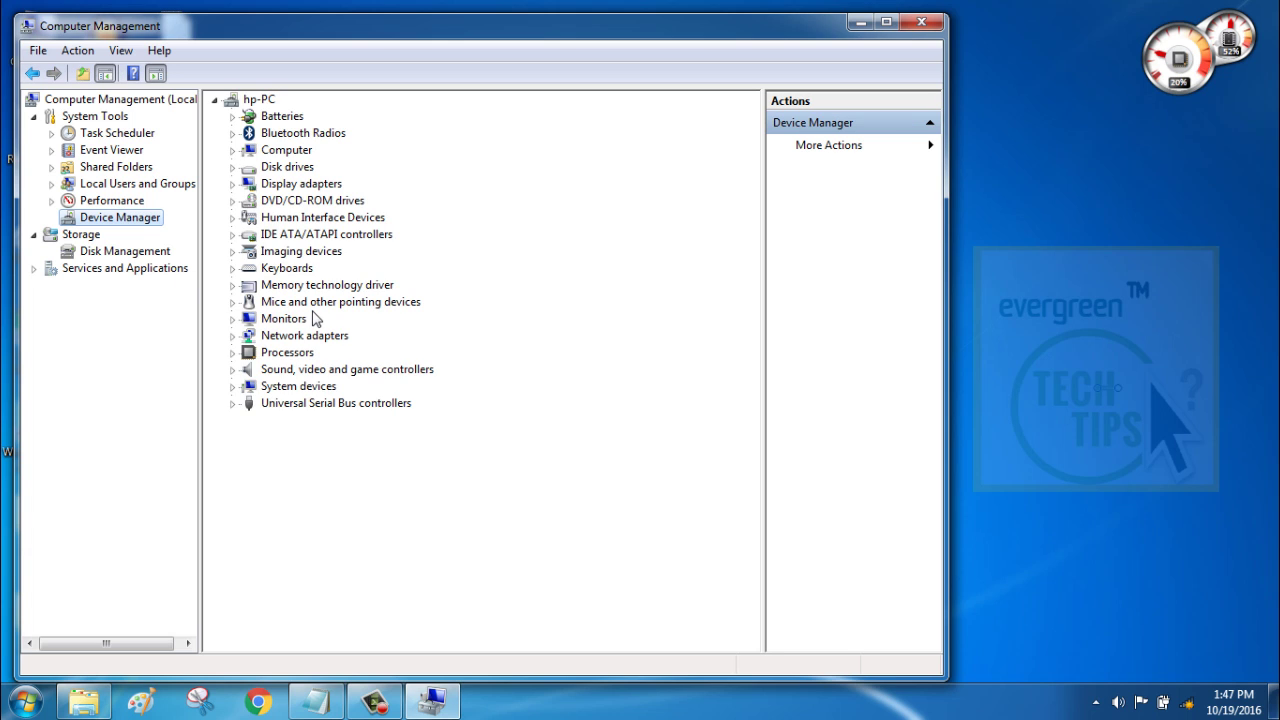
pyautogui.click(234, 337)
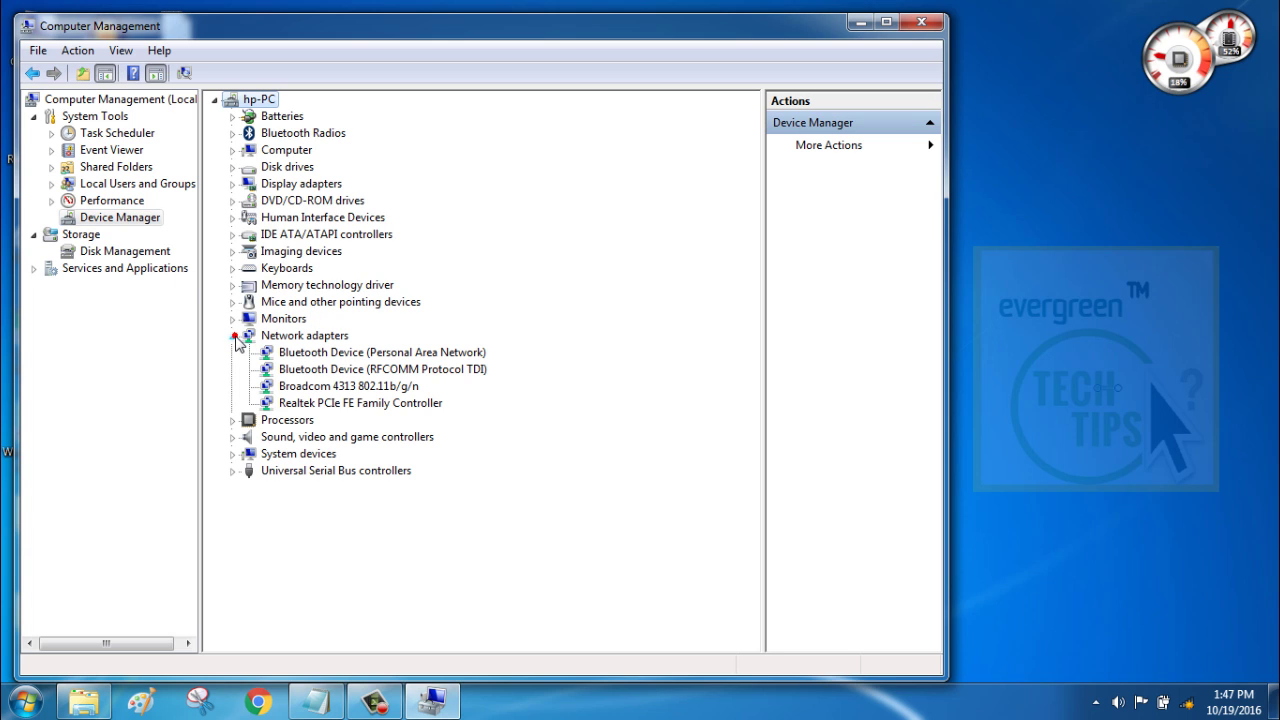
# Step: Update the Broadcom 4313 802.11b/g/n adapter's driver with an automatic search for updated software, and close the wizard
pyautogui.click(372, 388)
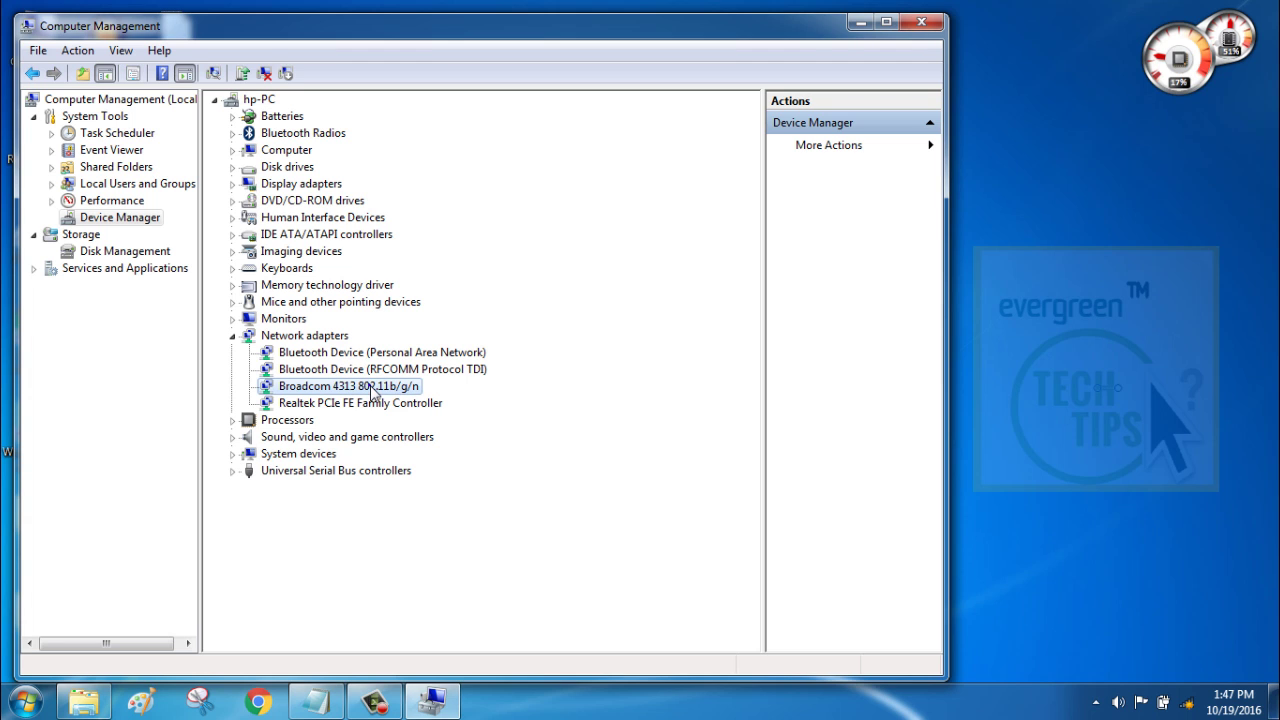
pyautogui.rightClick(372, 390)
pyautogui.click(414, 398)
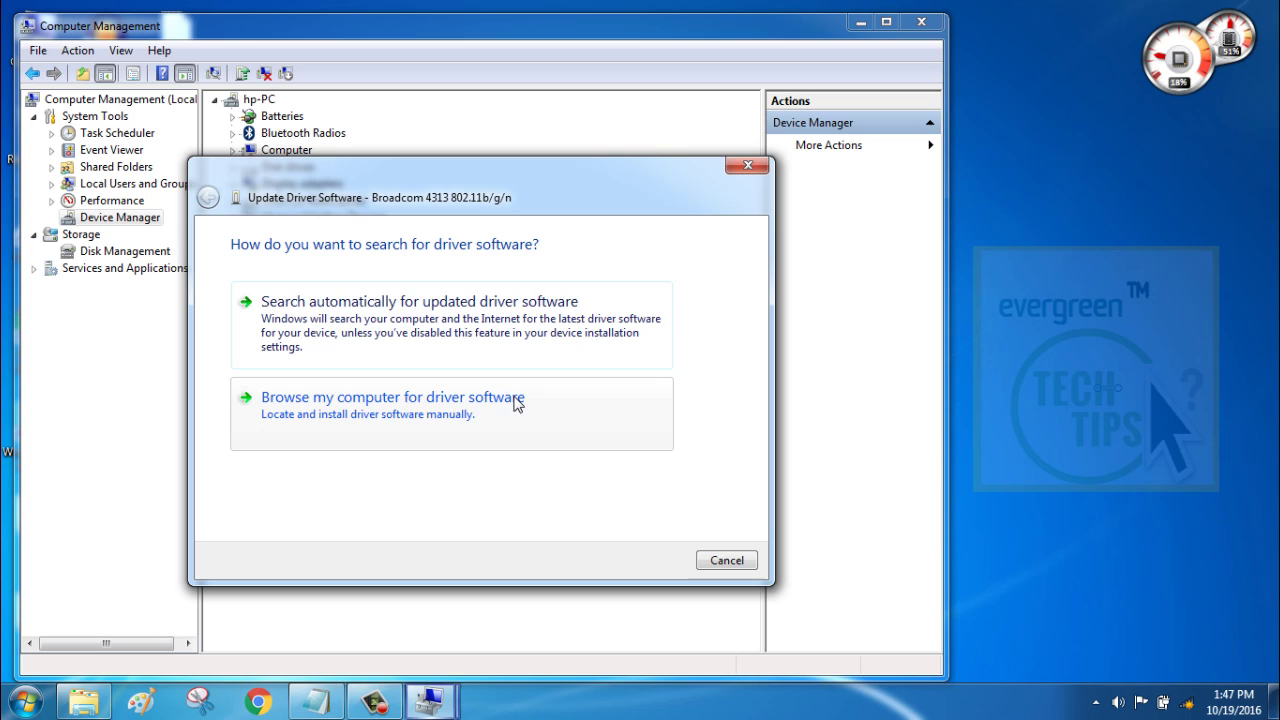
pyautogui.click(403, 330)
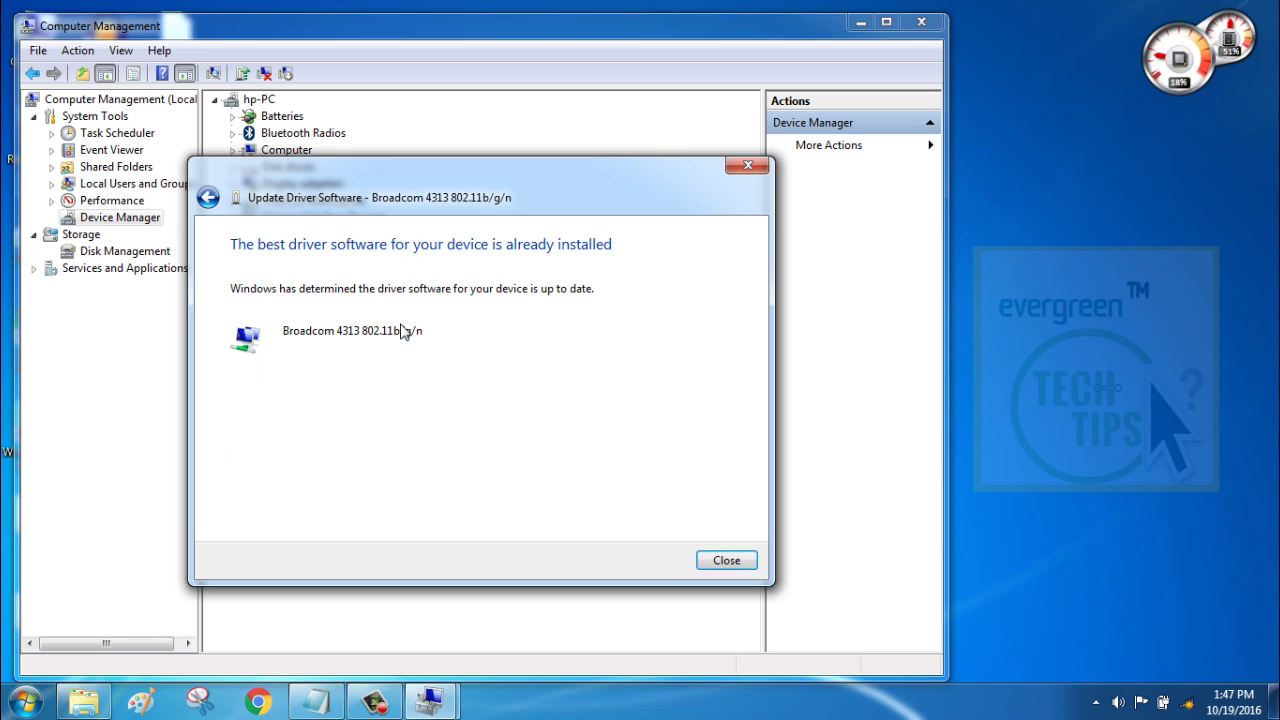
pyautogui.click(748, 168)
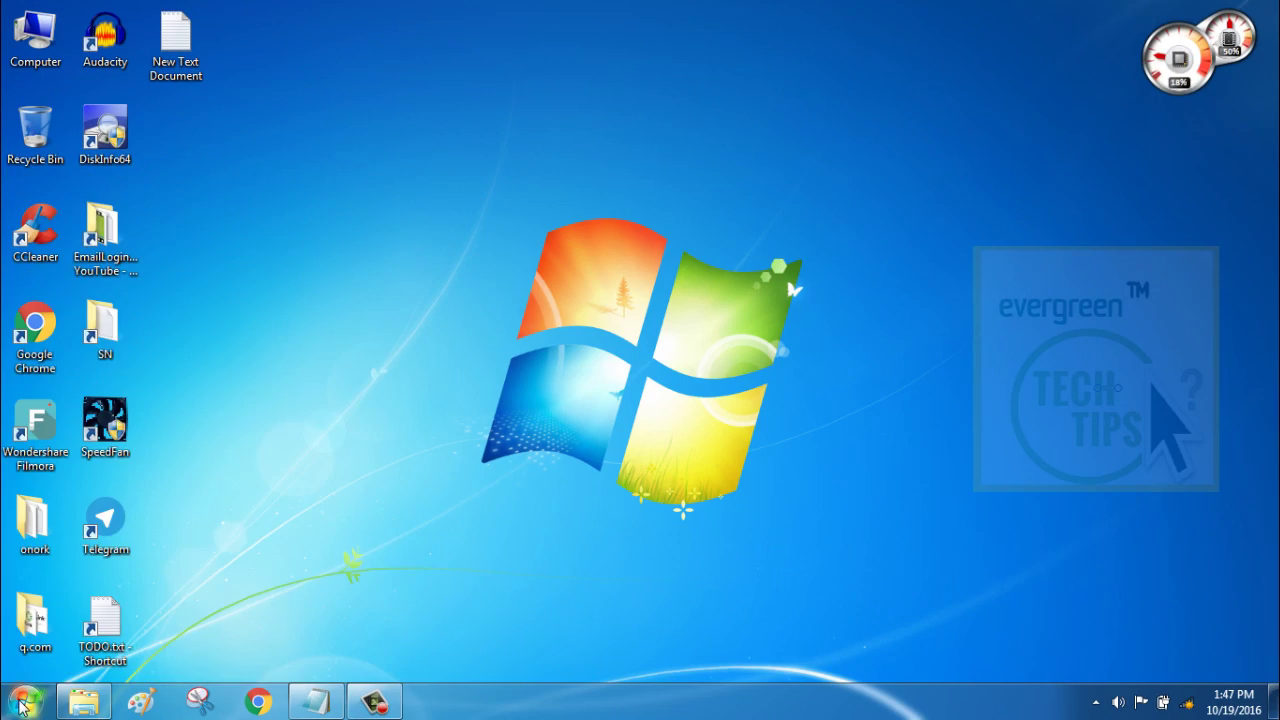
# Step: Find cmd and run it as administrator, placing its window clear of the desktop icons
pyautogui.click(26, 700)
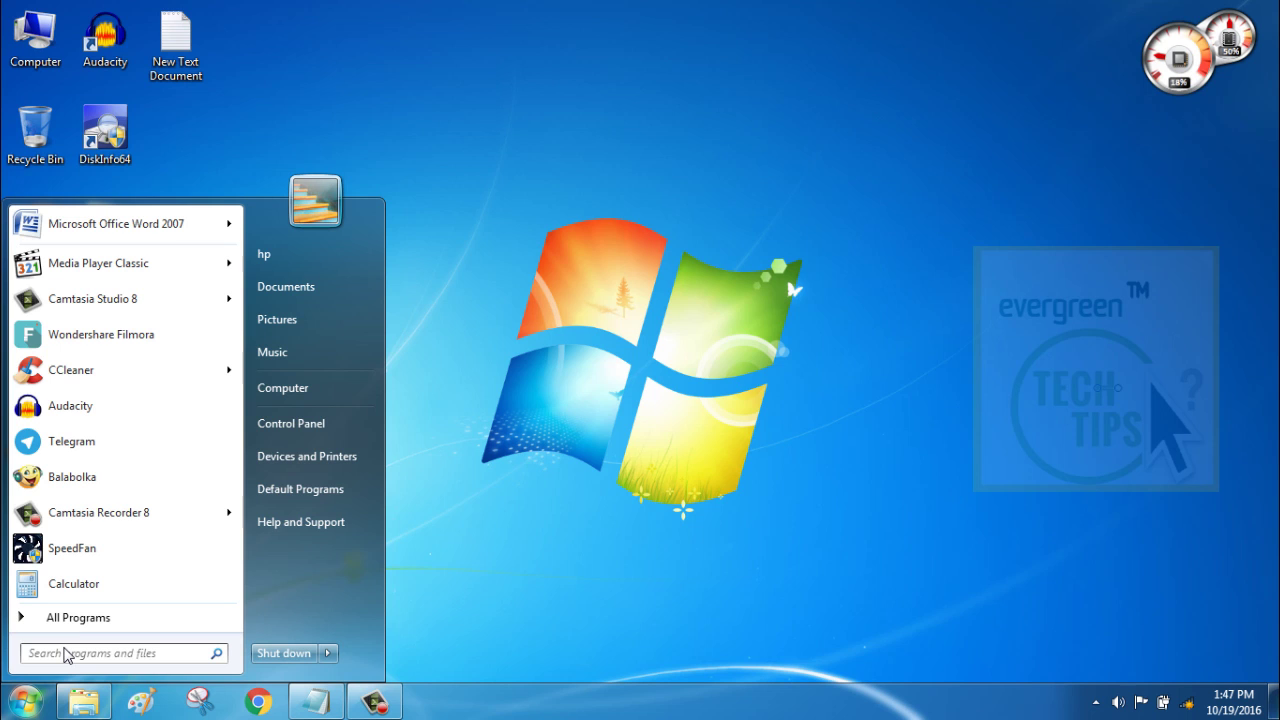
pyautogui.write('cmd')
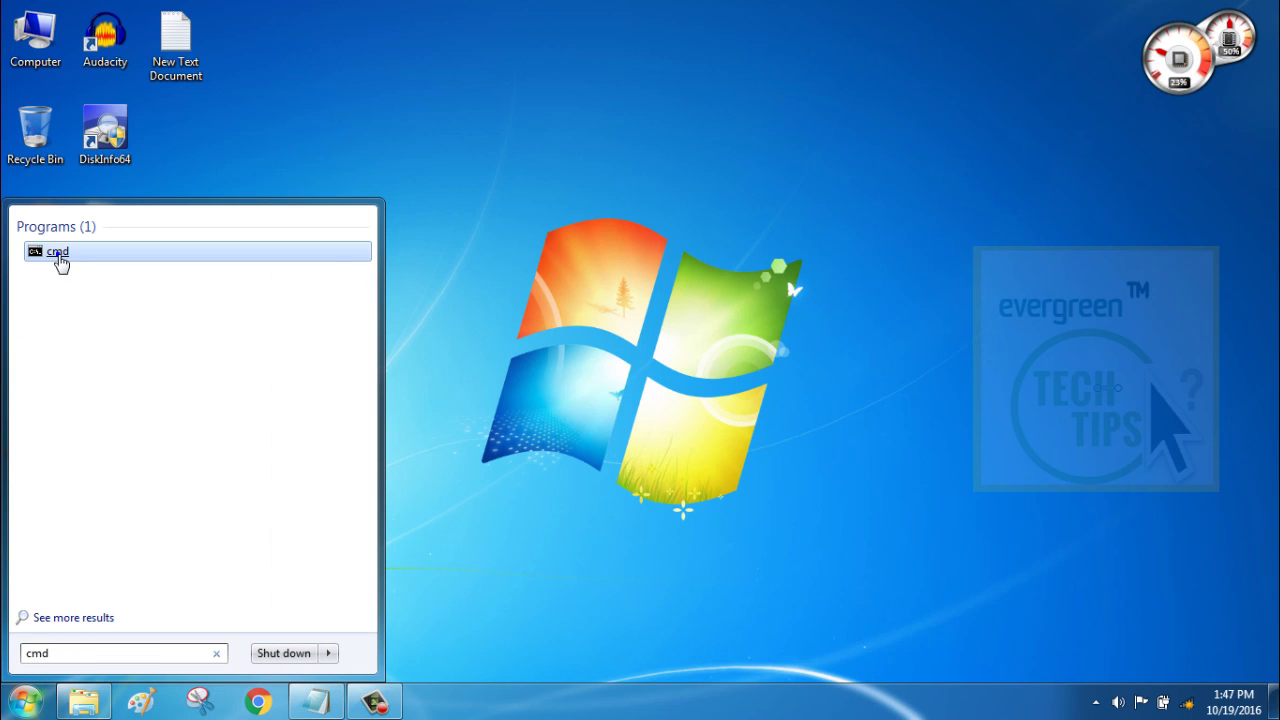
pyautogui.rightClick(60, 262)
pyautogui.click(97, 289)
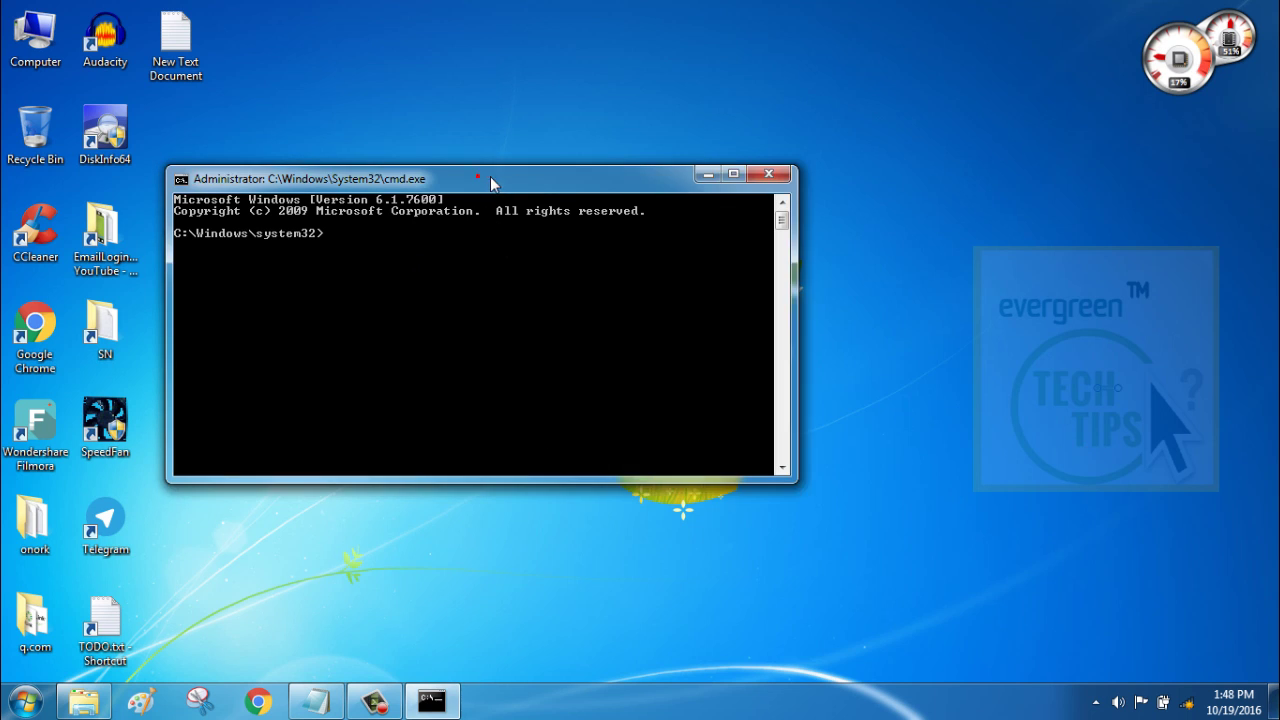
pyautogui.moveTo(480, 178); pyautogui.dragTo(746, 124)
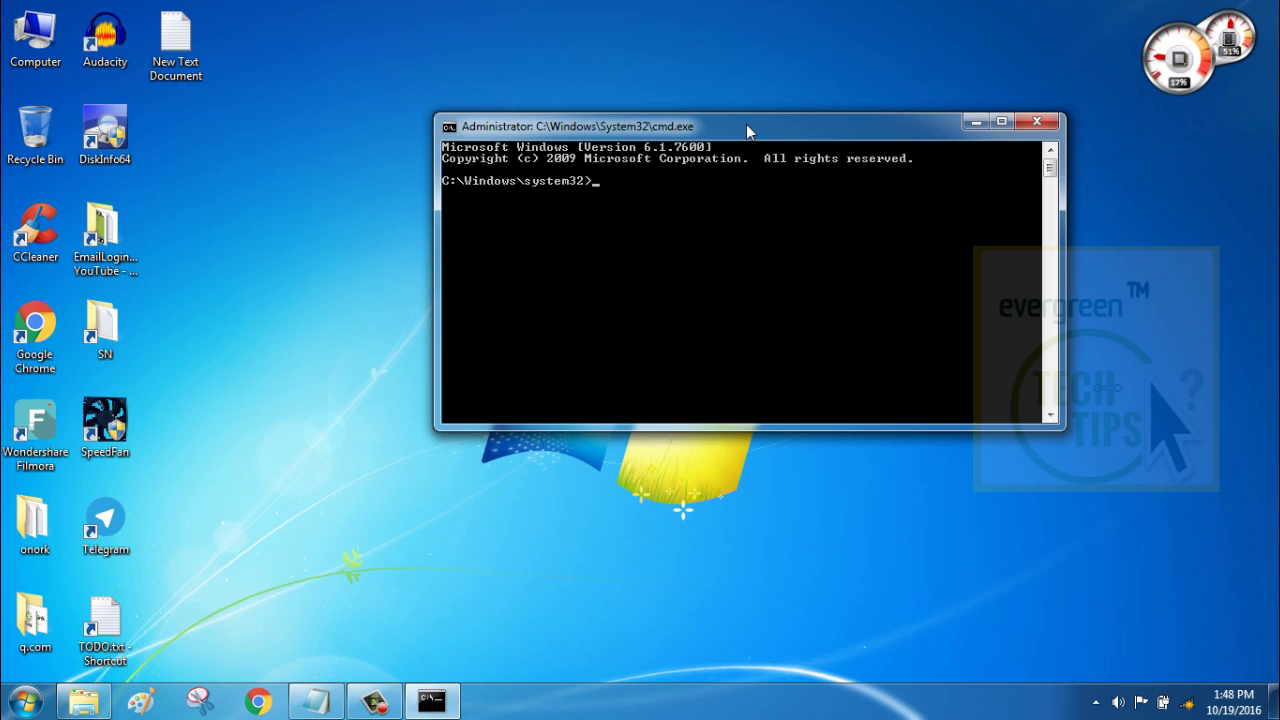
pyautogui.click(465, 544)
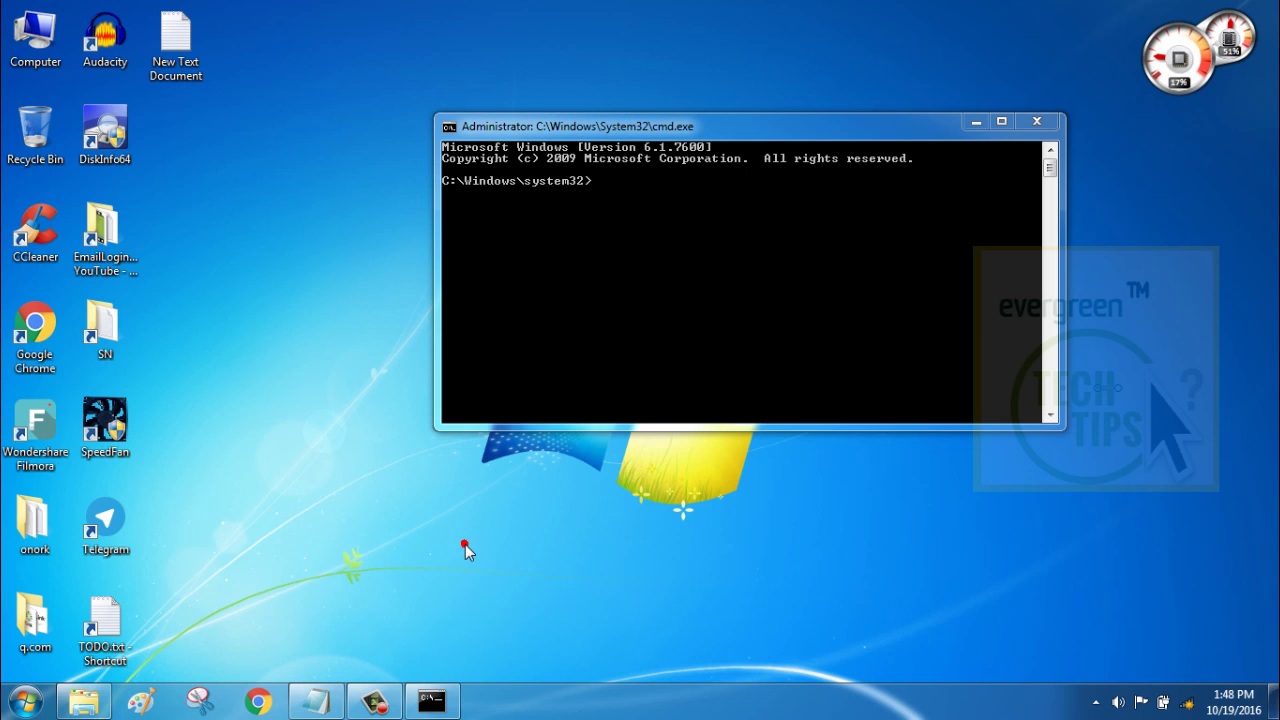
pyautogui.rightClick(339, 362)
pyautogui.click(372, 416)
# Step: Renew the IP configuration with the command ipconfig/renew and exit the command prompt
pyautogui.click(633, 187)
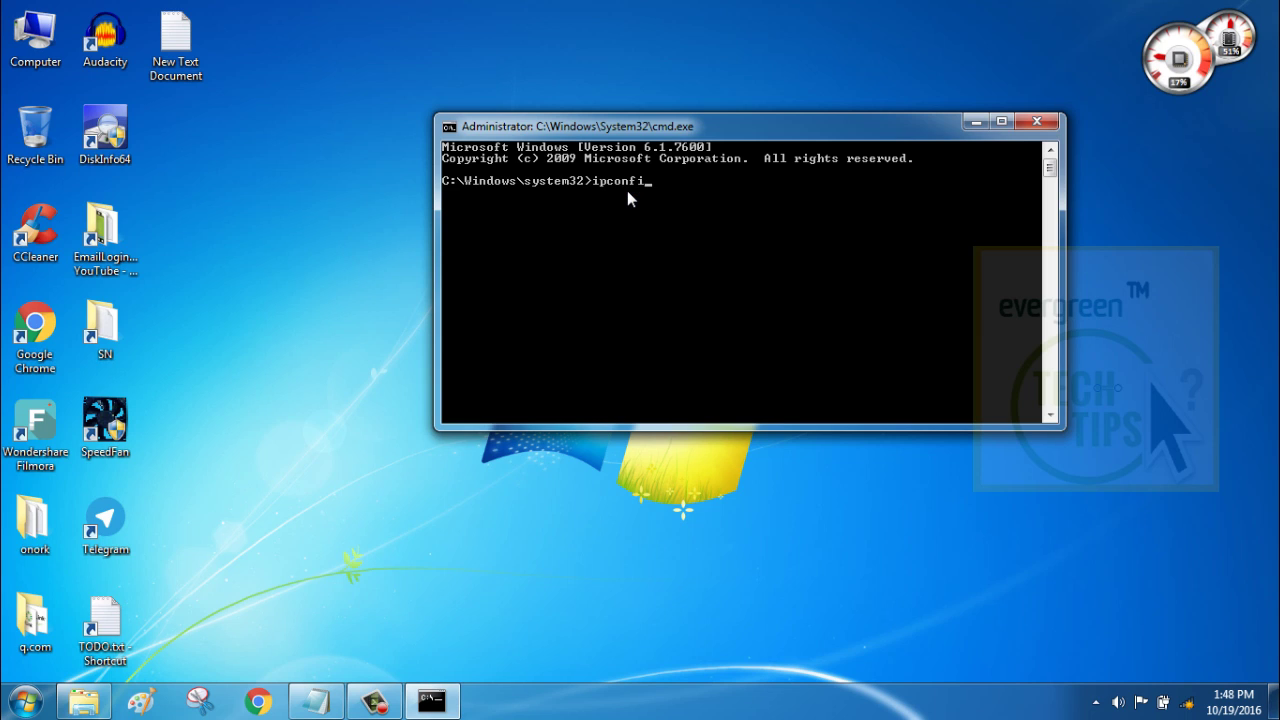
pyautogui.write('ipconfig/renew')
pyautogui.press('Return')
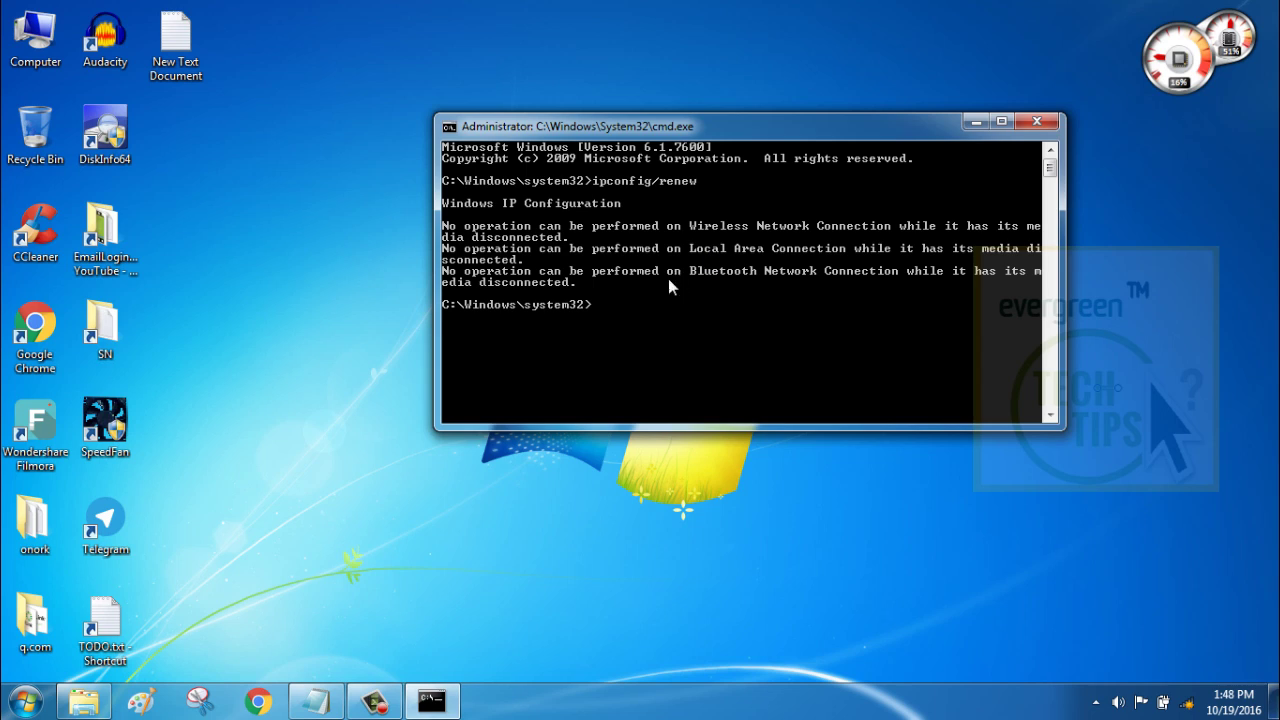
pyautogui.write('ex')
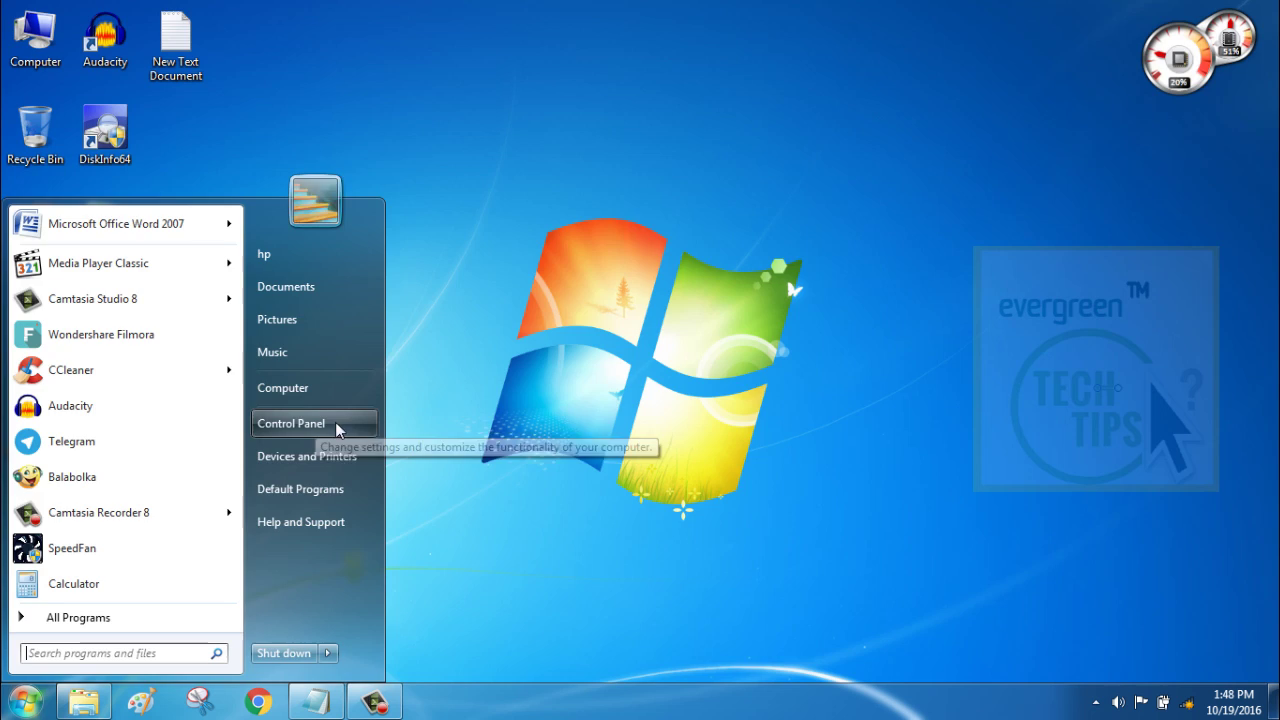
# Step: Open the advanced sharing settings from the Network and Sharing Center in Control Panel
pyautogui.click(335, 422)
pyautogui.click(450, 208)
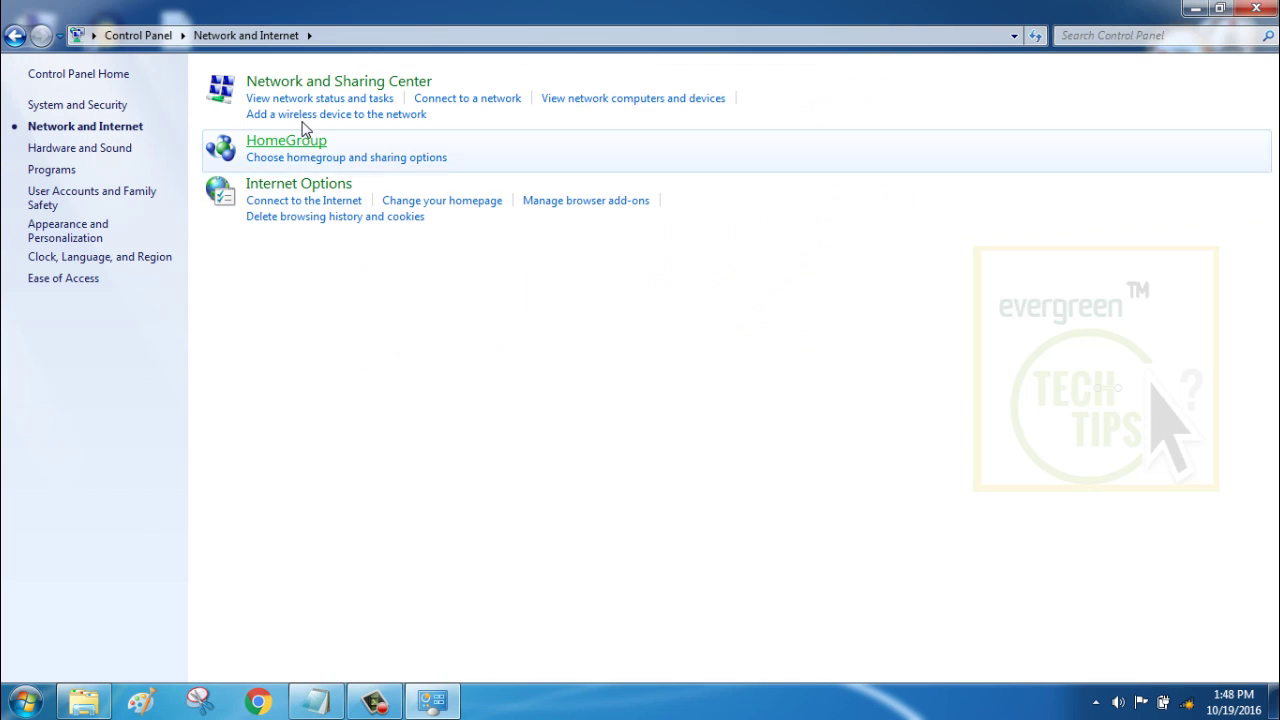
pyautogui.click(343, 83)
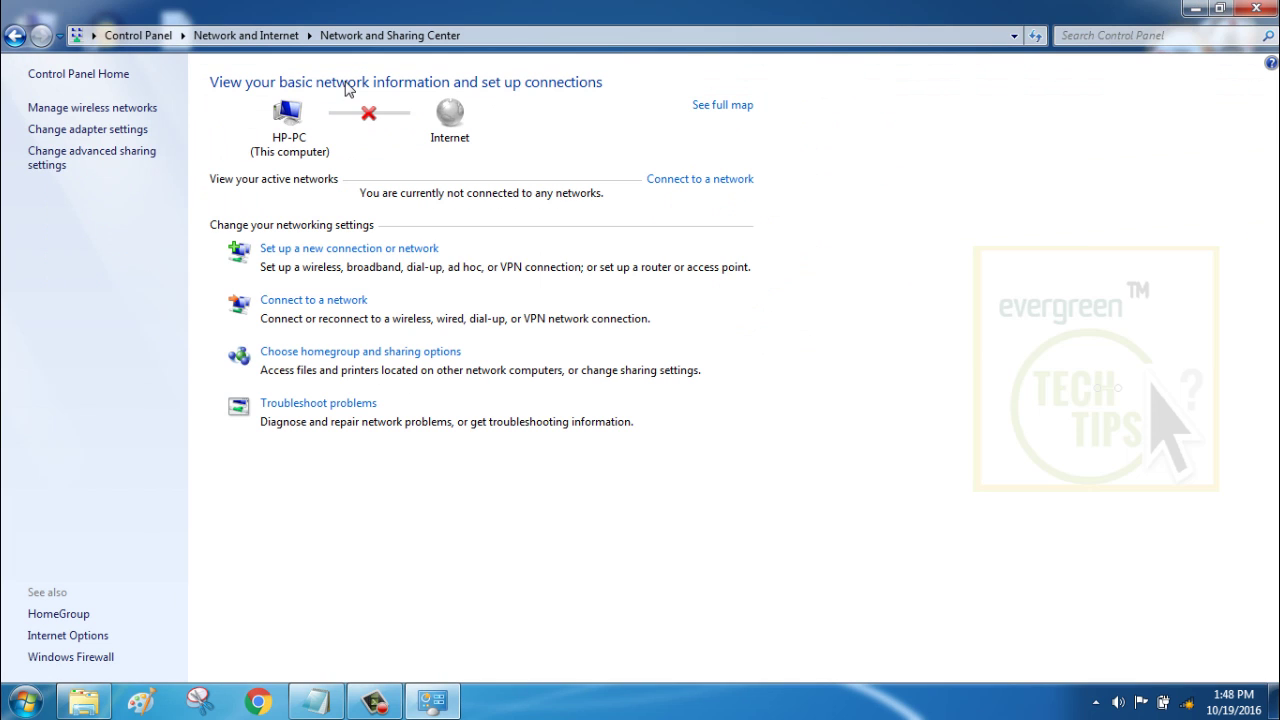
pyautogui.click(100, 160)
# Step: Turn on network discovery, file and printer sharing, and Public folder sharing for the public profile, and save the changes
pyautogui.click(446, 272)
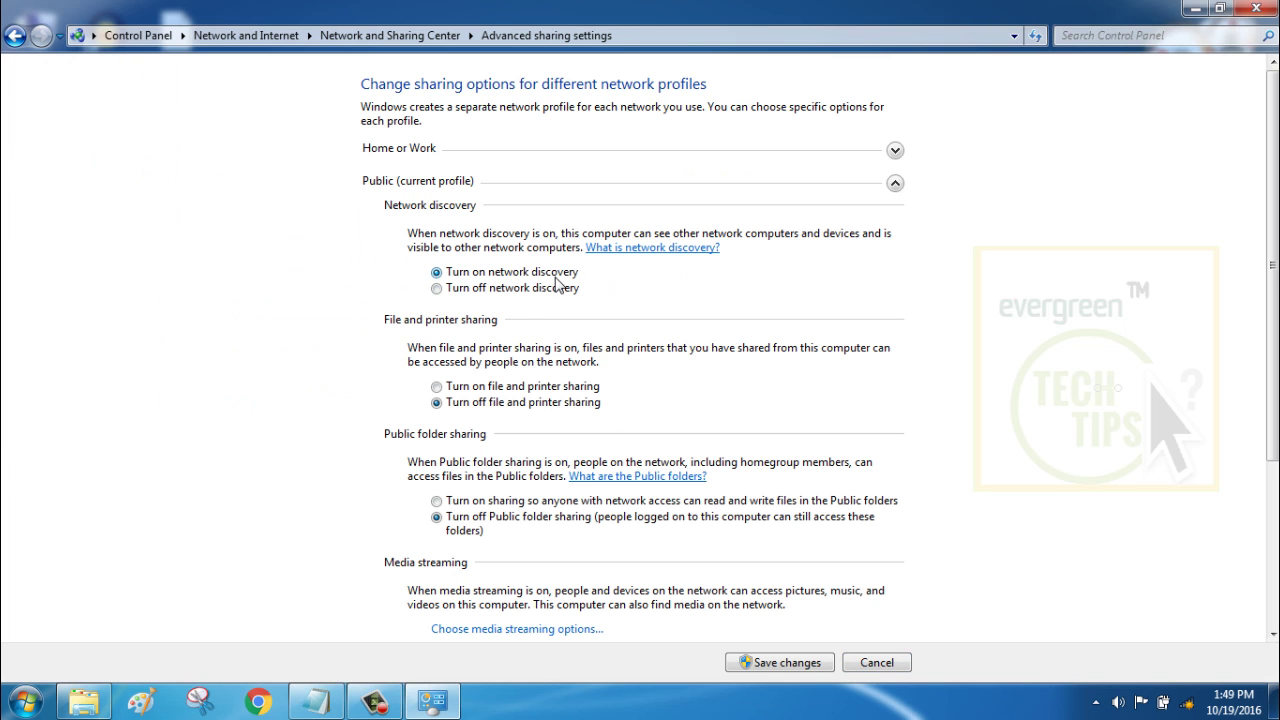
pyautogui.click(507, 387)
pyautogui.click(496, 503)
pyautogui.scroll(-2, 895, 447)
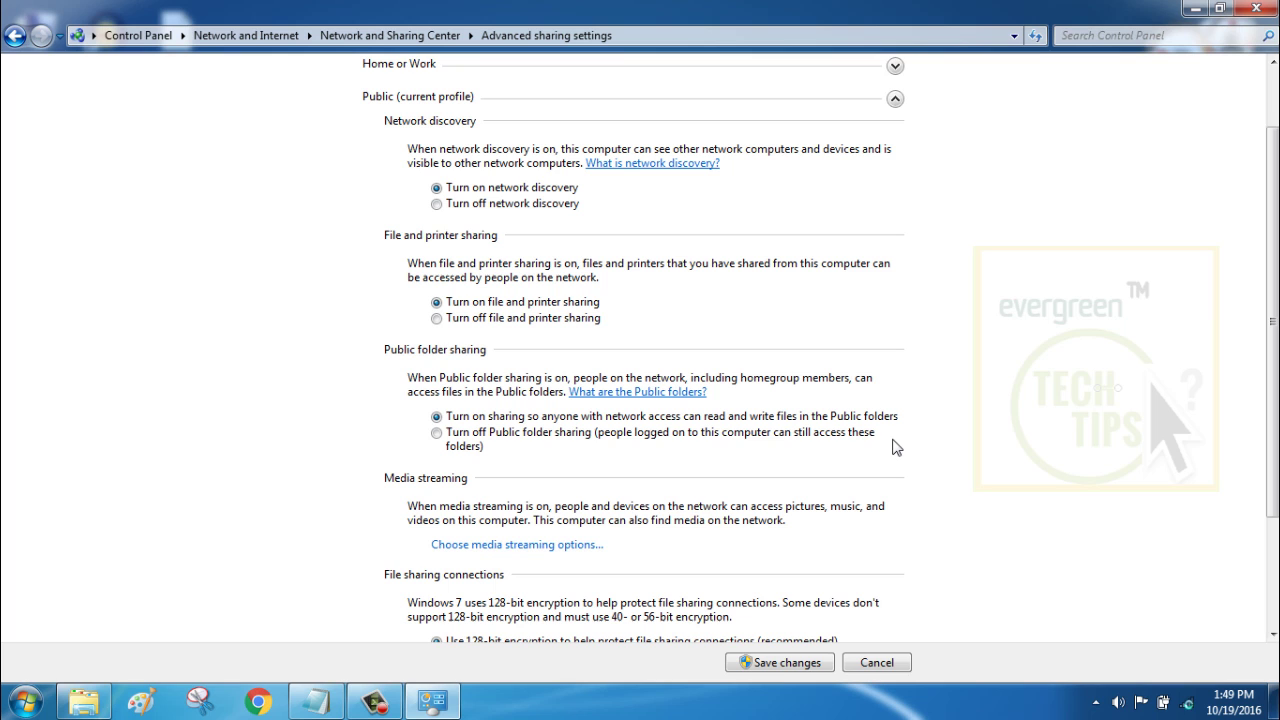
pyautogui.scroll(-3, 680, 543)
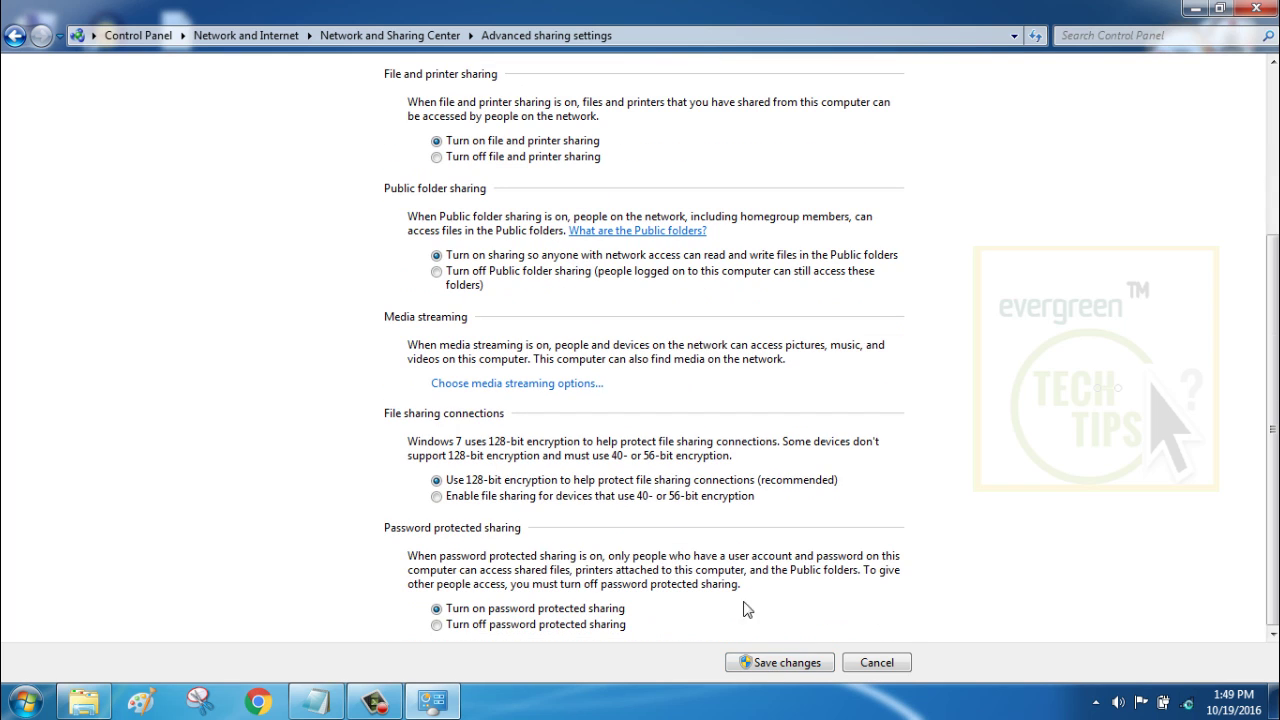
pyautogui.click(765, 663)
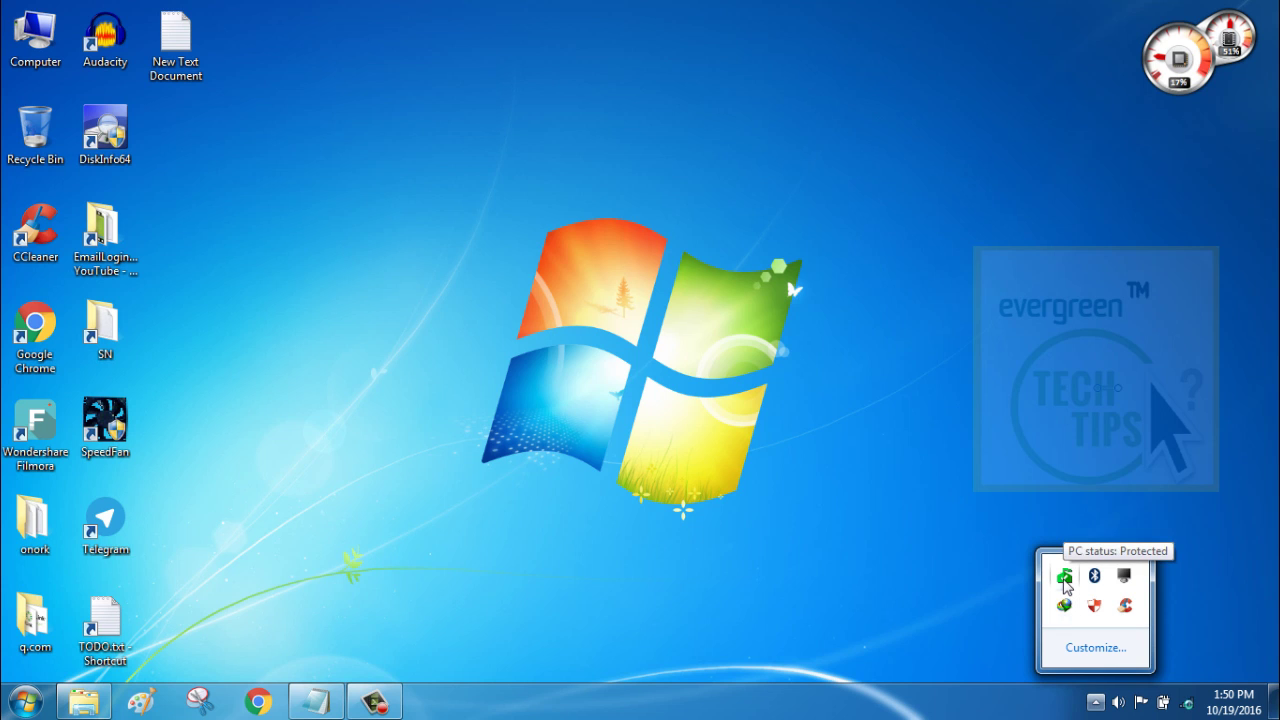
# Step: Open Microsoft Security Essentials to view the installed antivirus program, and close its window
pyautogui.rightClick(1065, 585)
pyautogui.click(1110, 590)
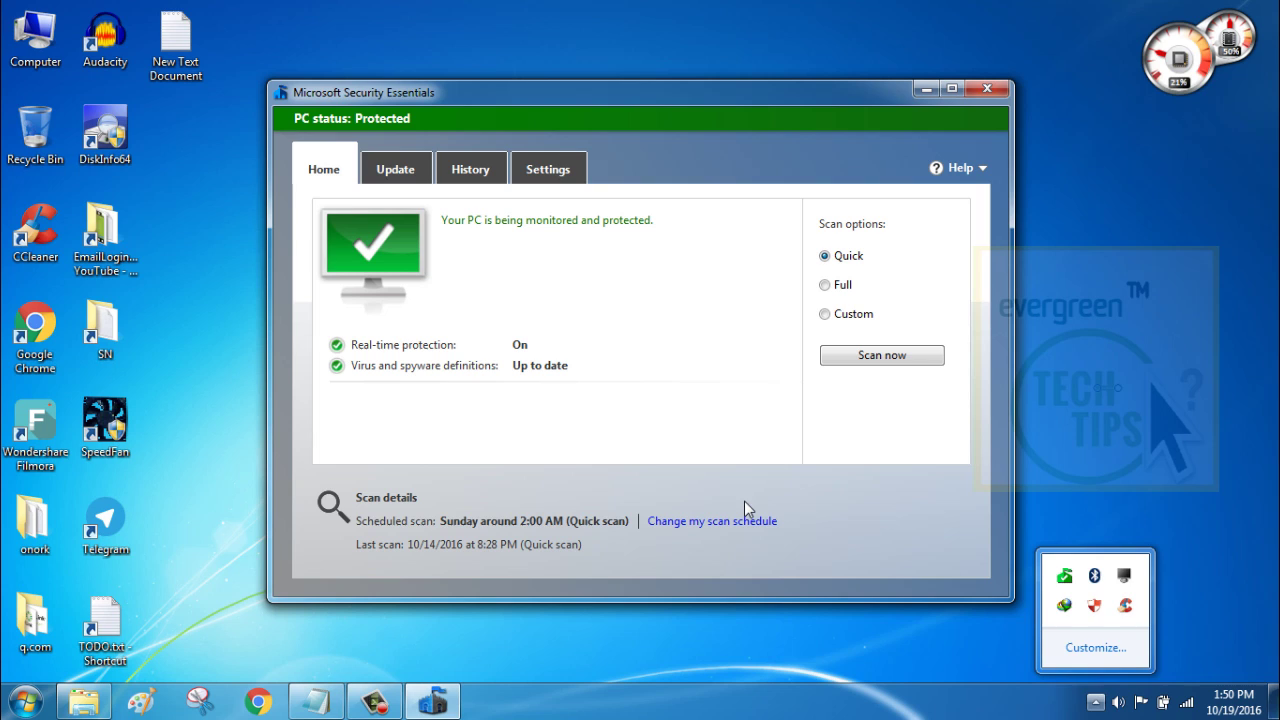
pyautogui.click(740, 449)
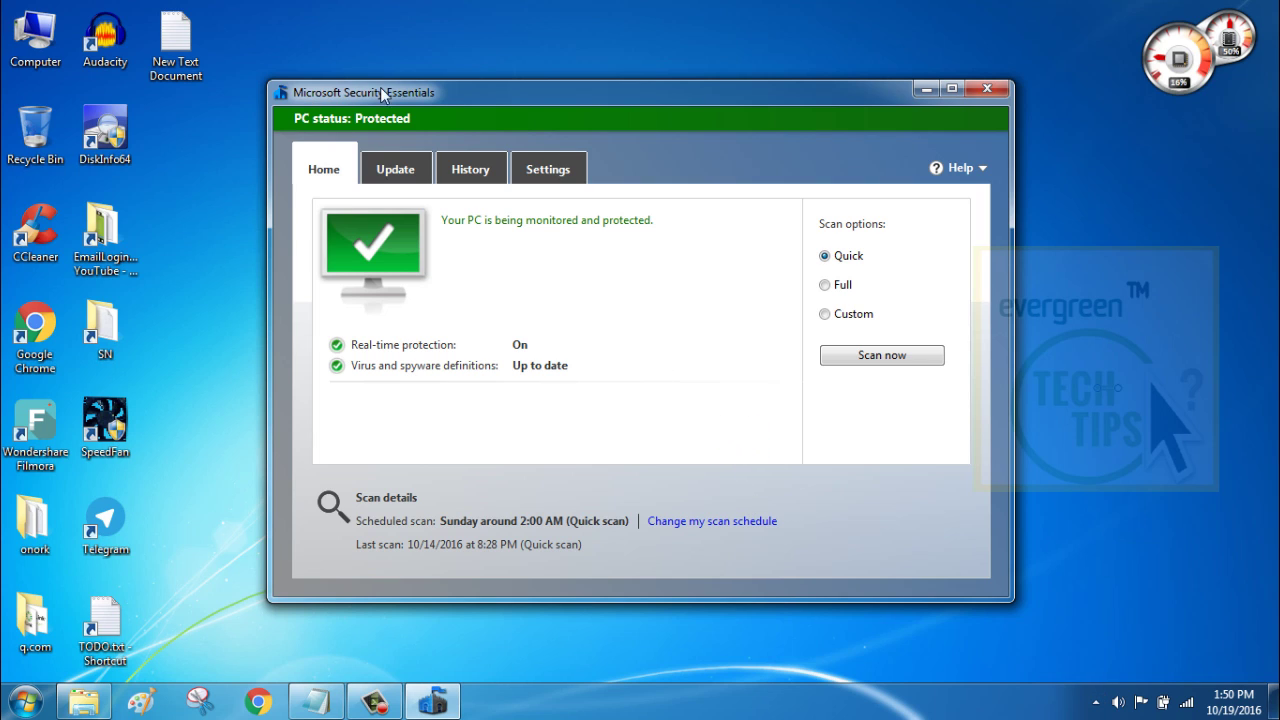
pyautogui.click(987, 90)
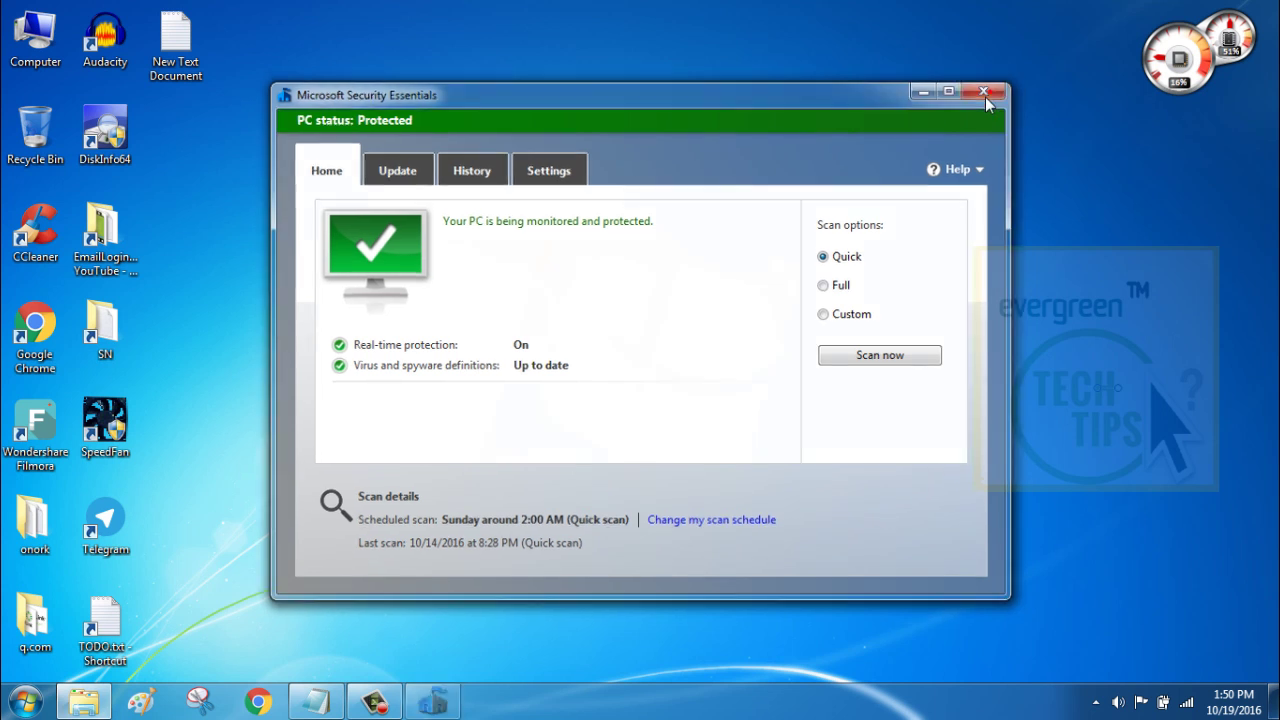
# Step: Uninstall Microsoft Security Essentials through Programs and Features, and minimize the Control Panel window
pyautogui.click(36, 698)
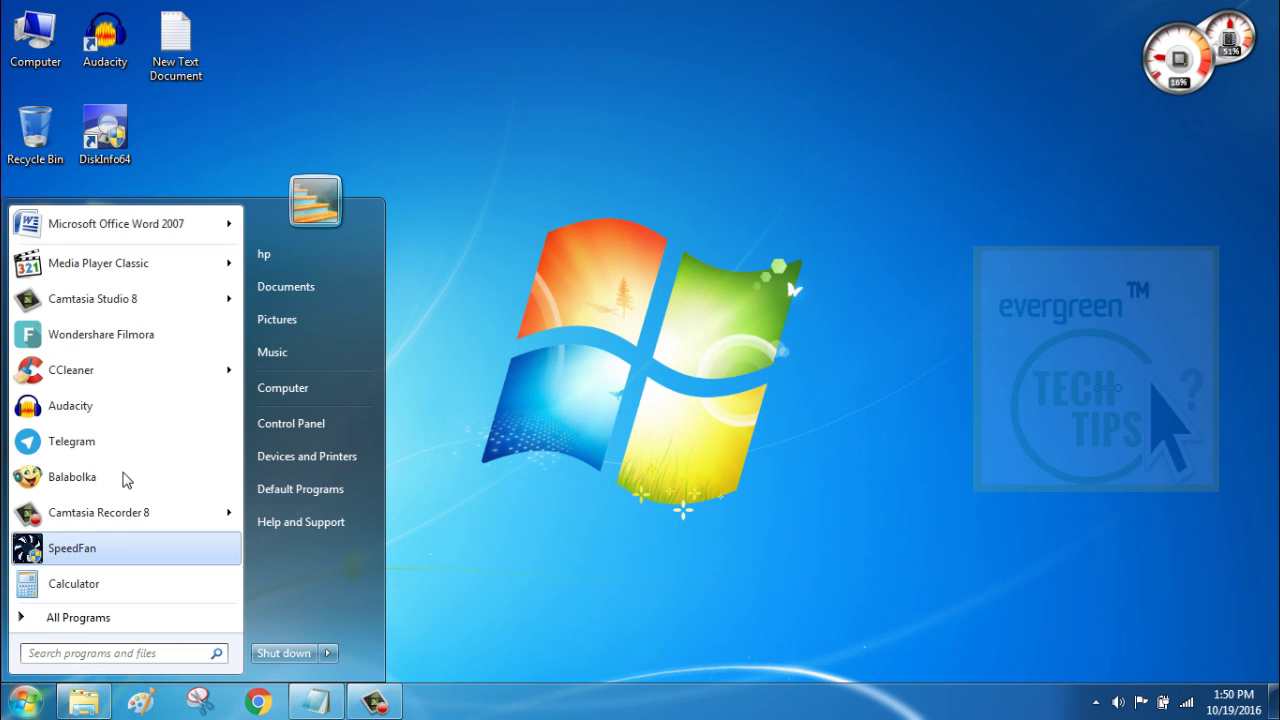
pyautogui.click(330, 490)
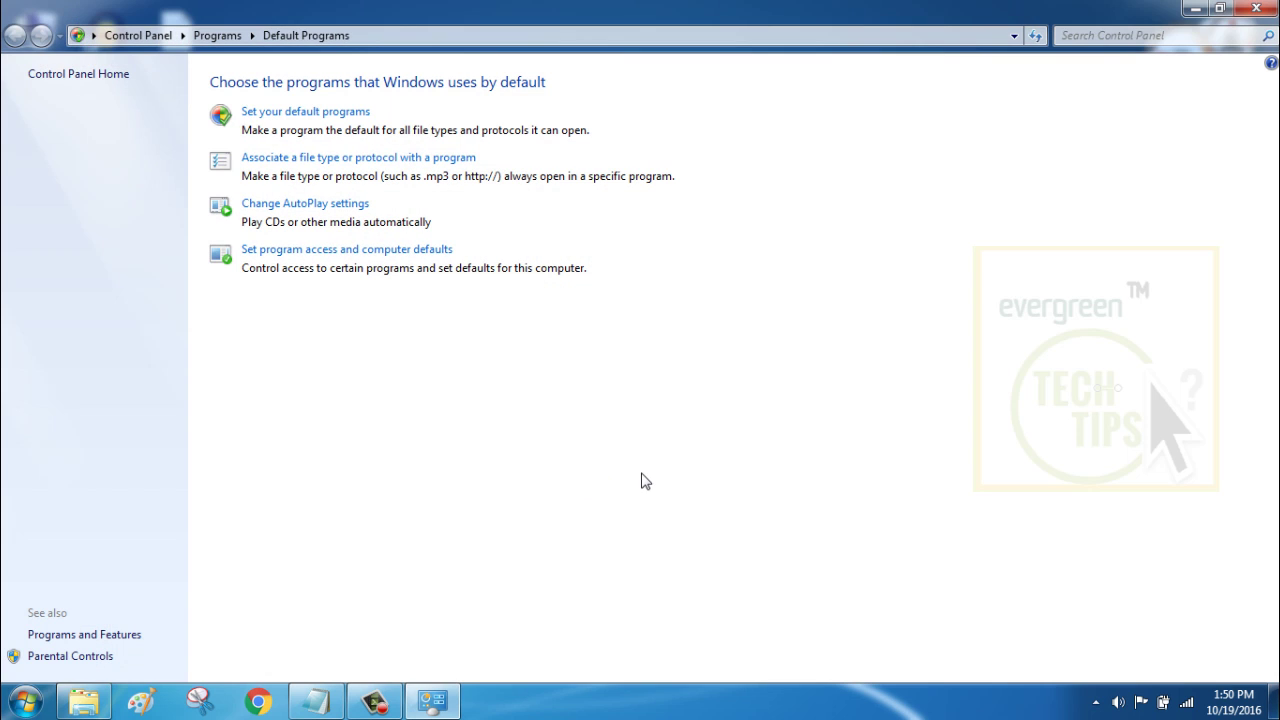
pyautogui.click(104, 632)
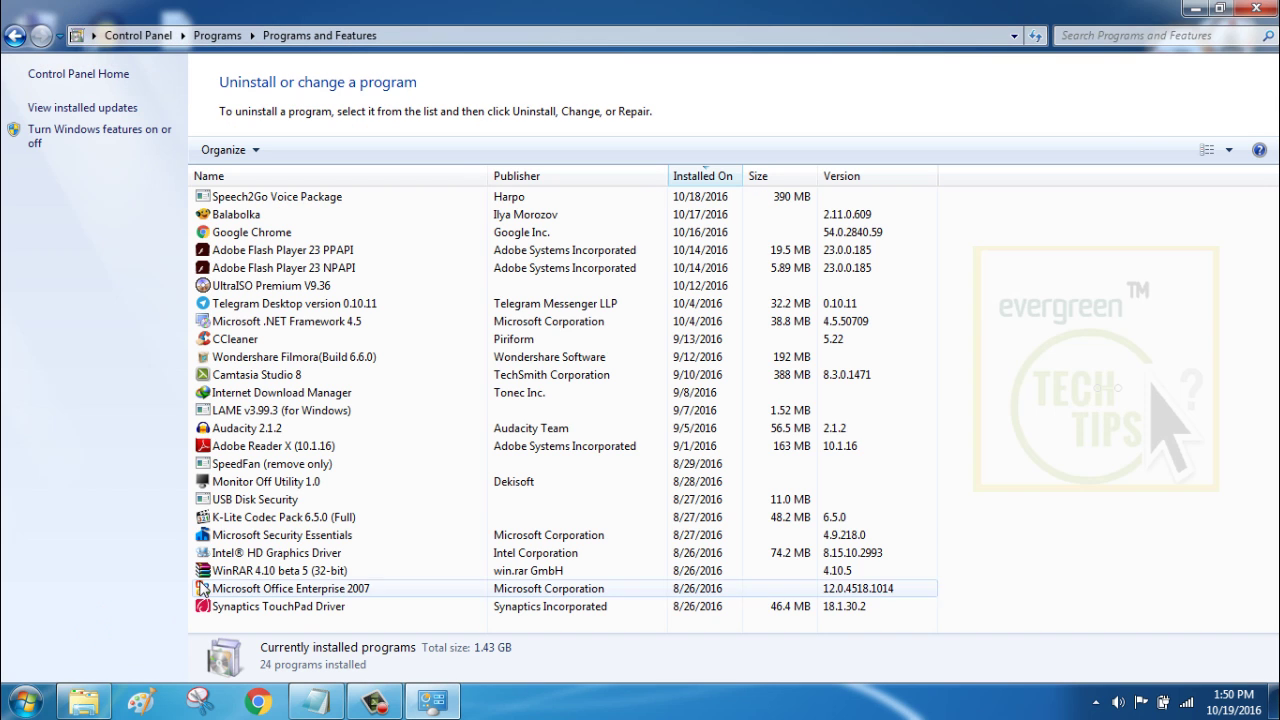
pyautogui.click(275, 537)
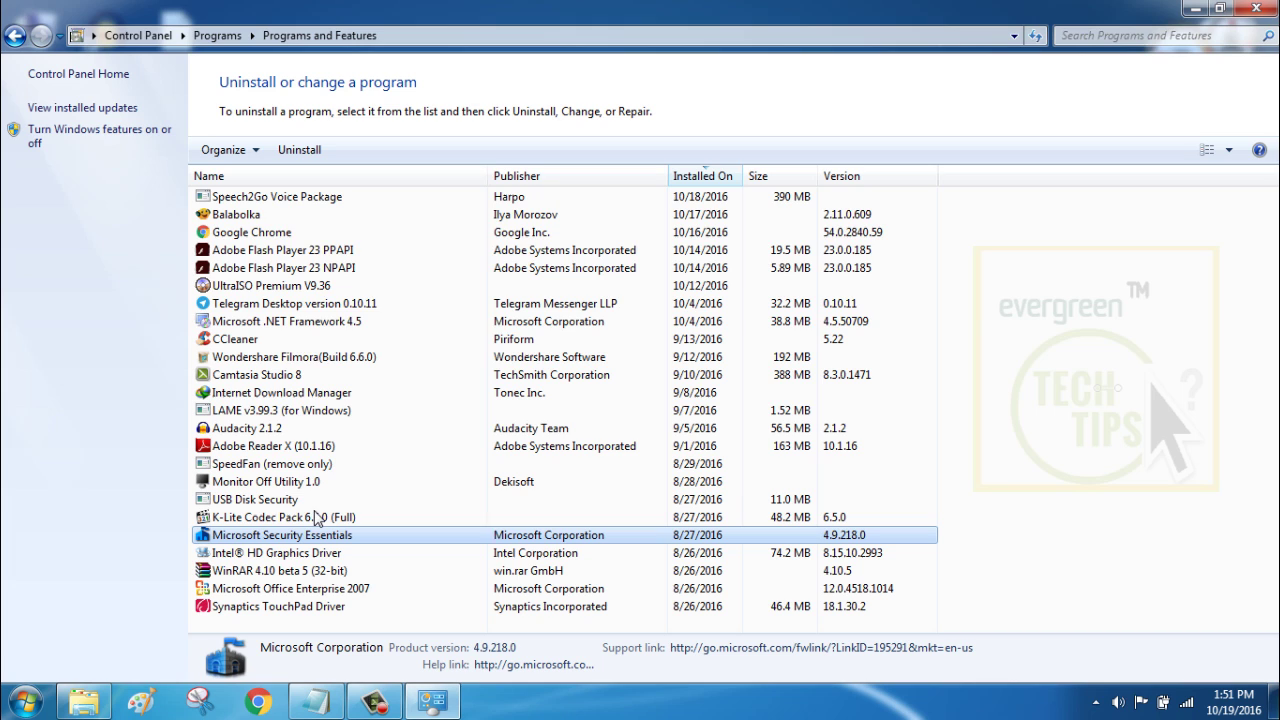
pyautogui.click(303, 156)
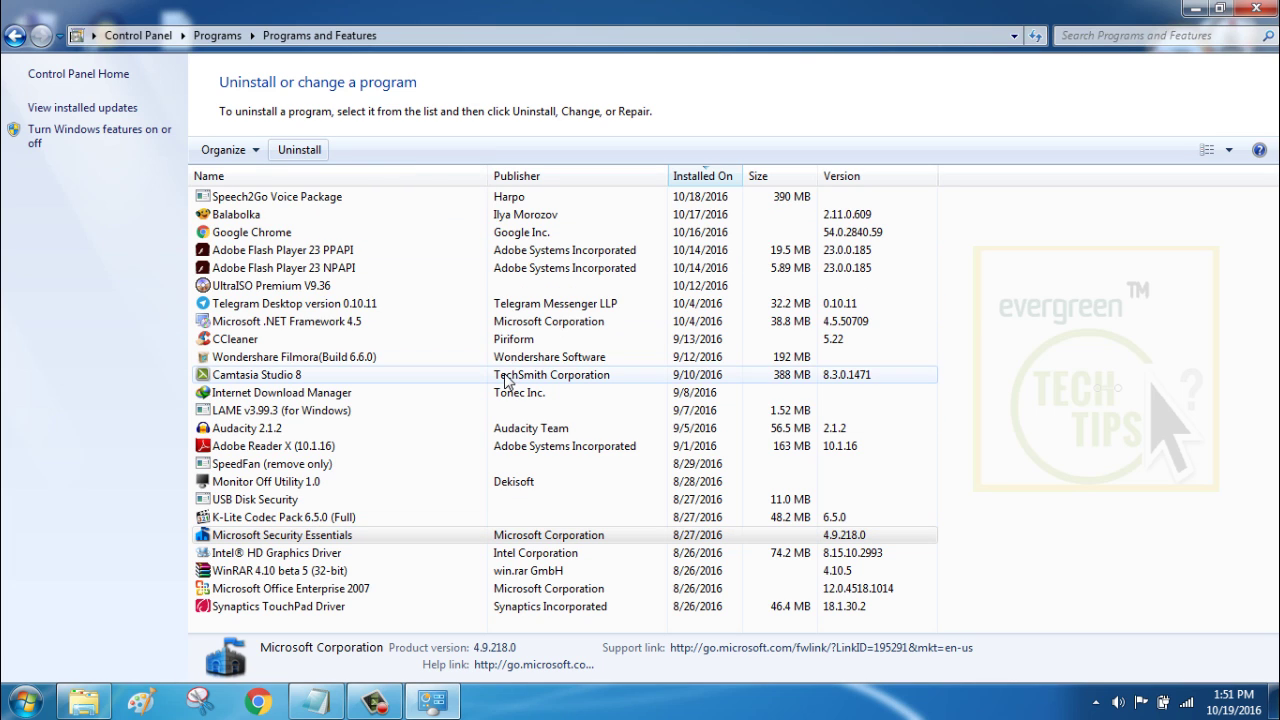
pyautogui.click(646, 517)
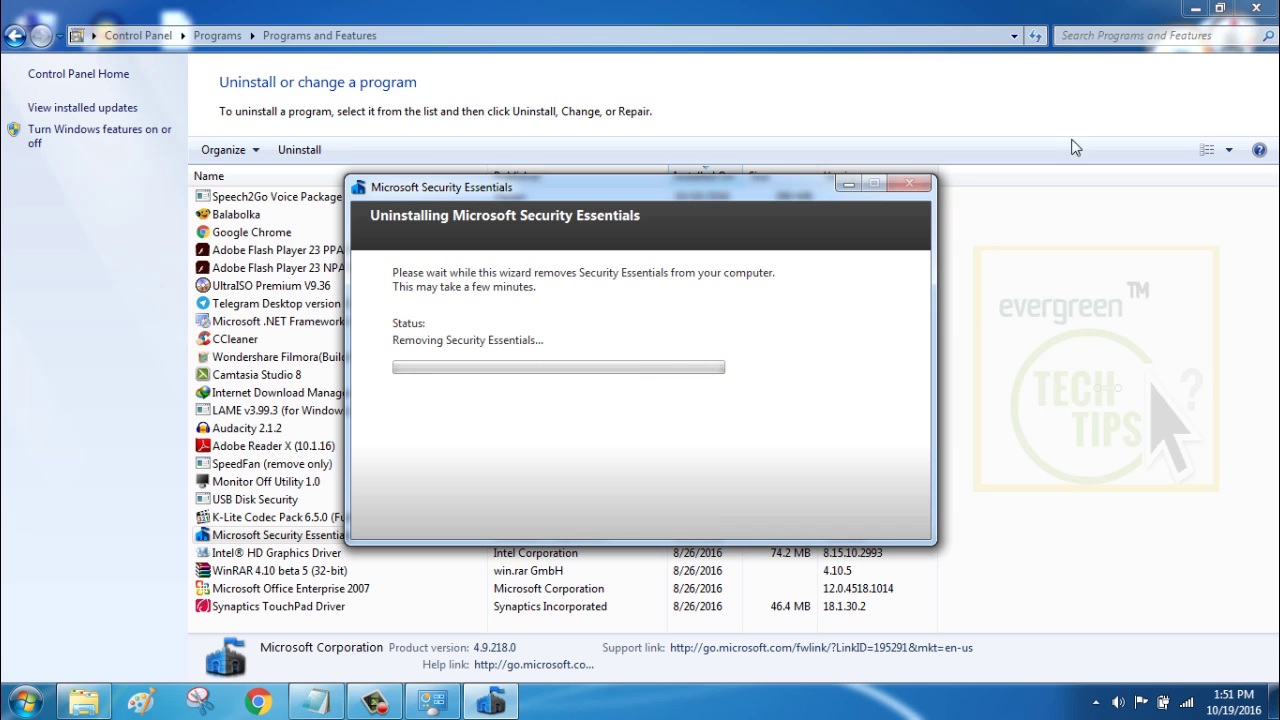
pyautogui.click(1195, 8)
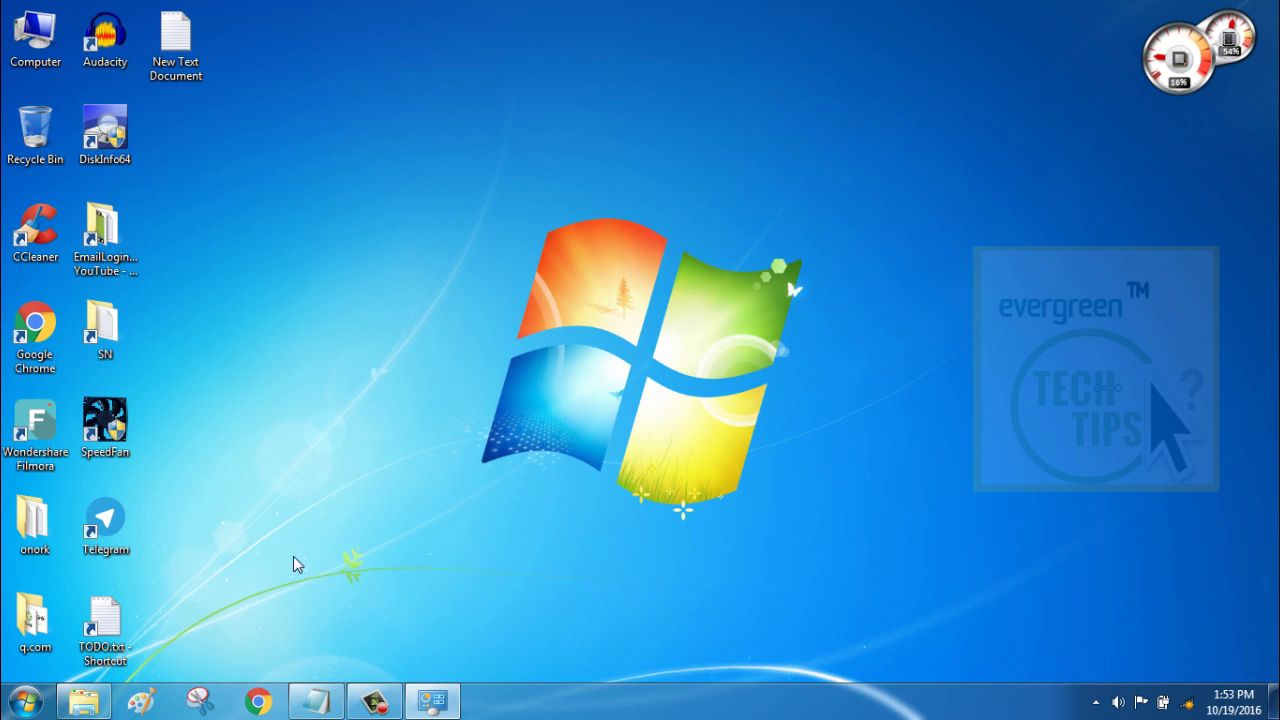
# Step: Open the computer's power options, which include restarting
pyautogui.click(27, 703)
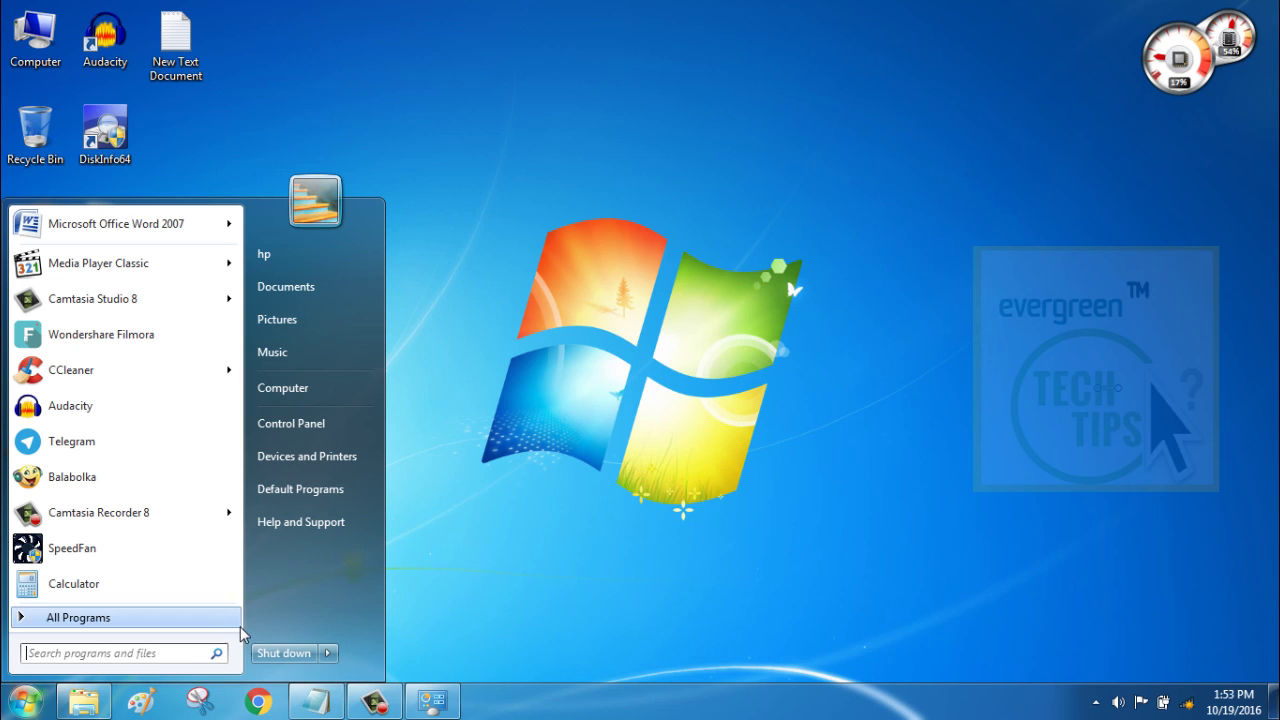
pyautogui.click(327, 653)
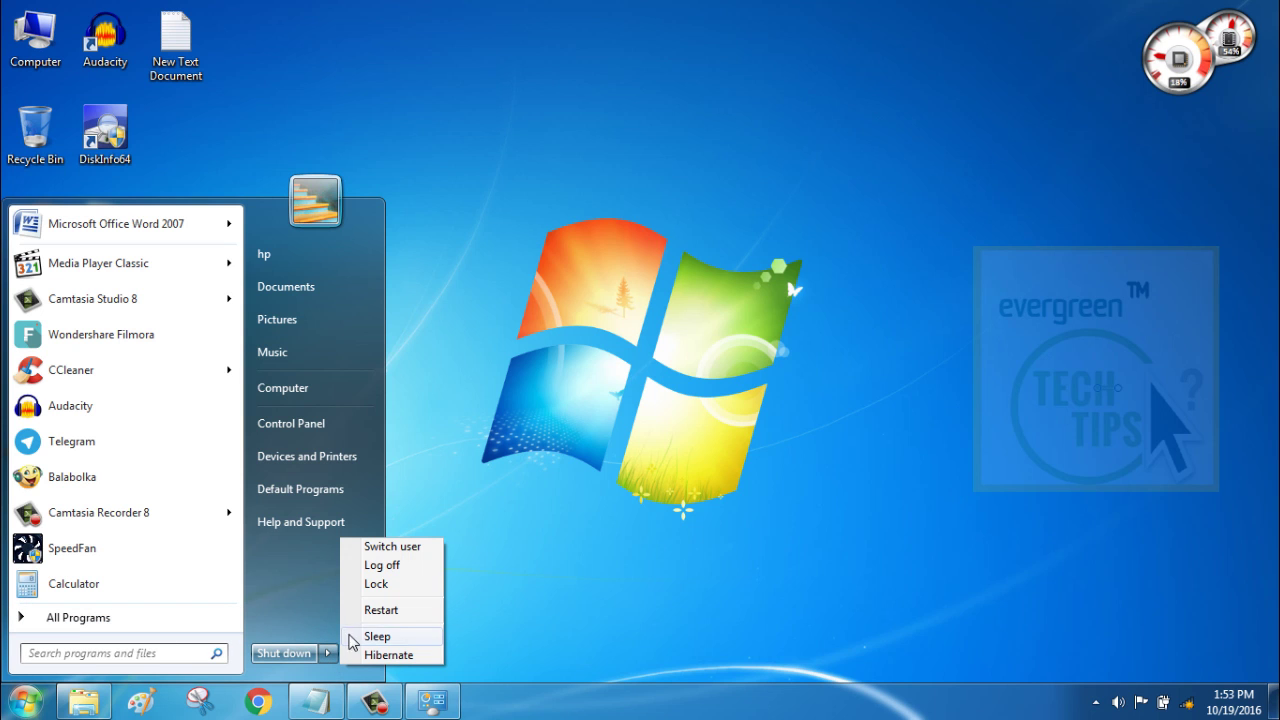